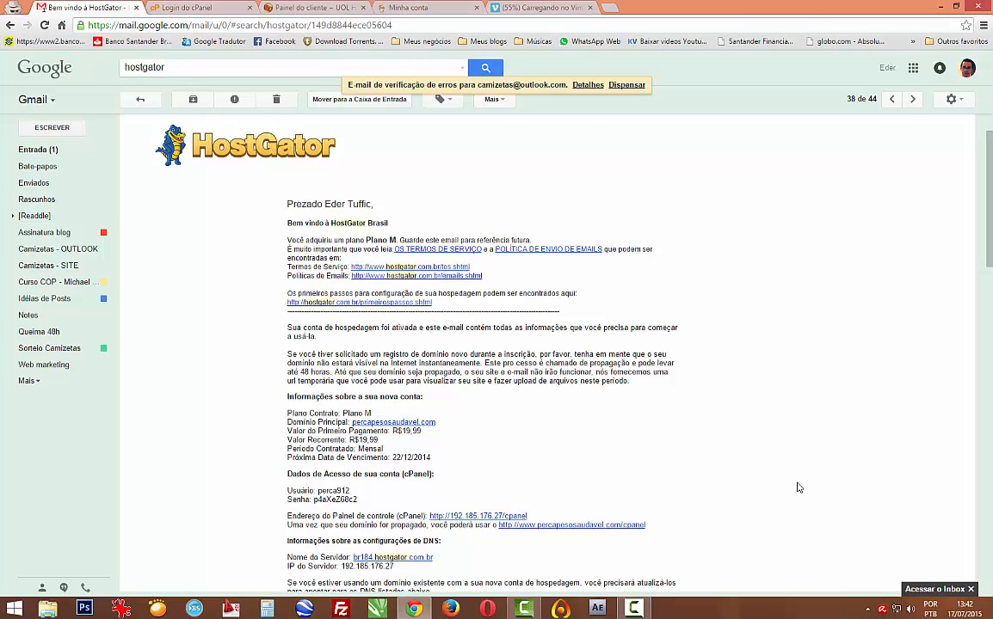
# Review the plan, cPanel access and nameserver details in the HostGator welcome email
pyautogui.scroll(-3, 796, 488)
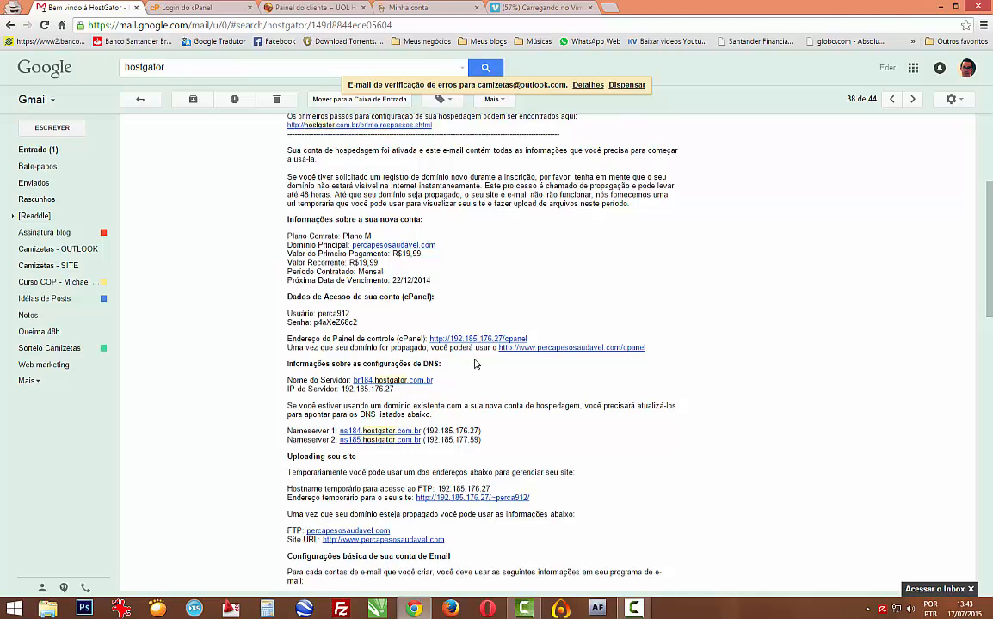
pyautogui.scroll(3, 401, 293)
pyautogui.scroll(-1, 335, 301)
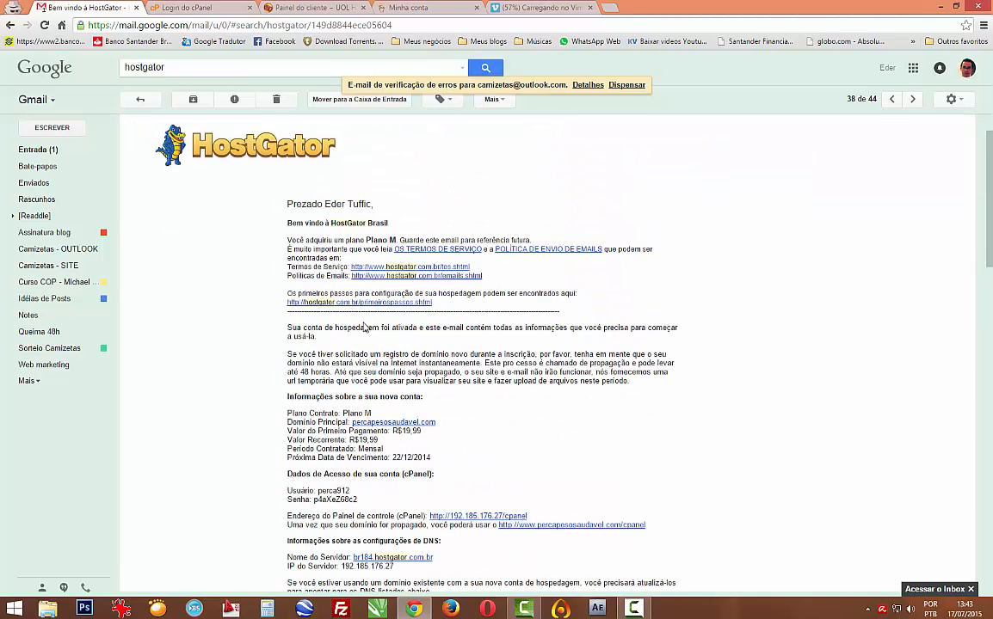
pyautogui.scroll(-2, 361, 302)
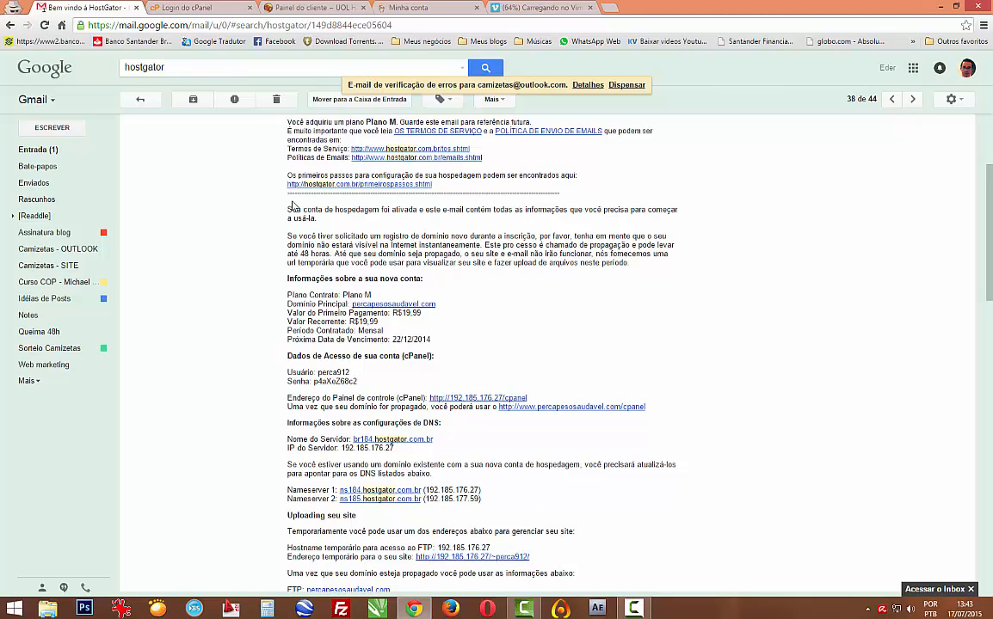
# Switch the cPanel login page to Portuguese and log in with the saved account username and password
pyautogui.click(182, 8)
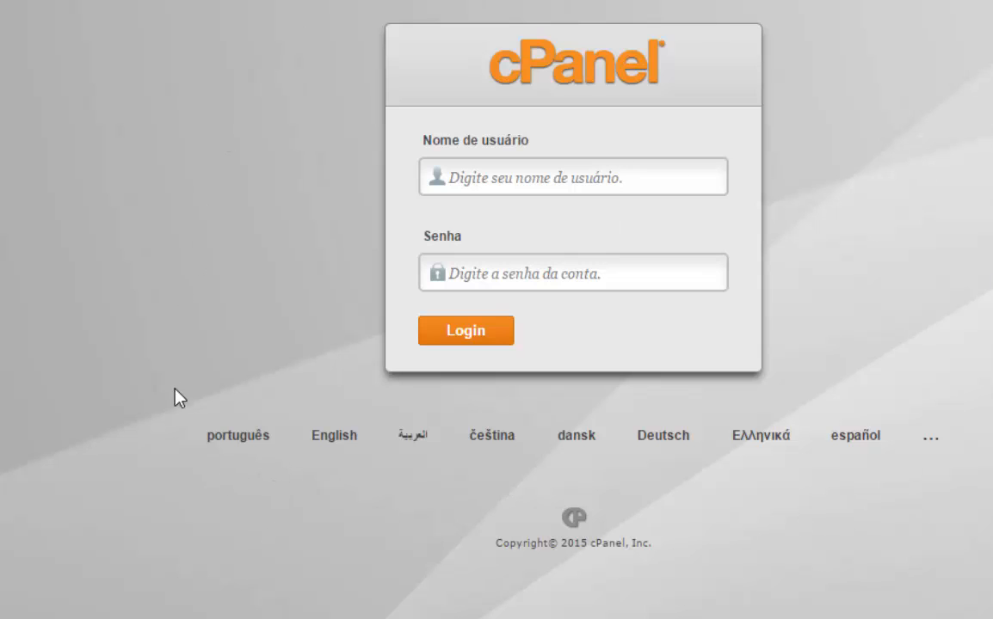
pyautogui.click(238, 436)
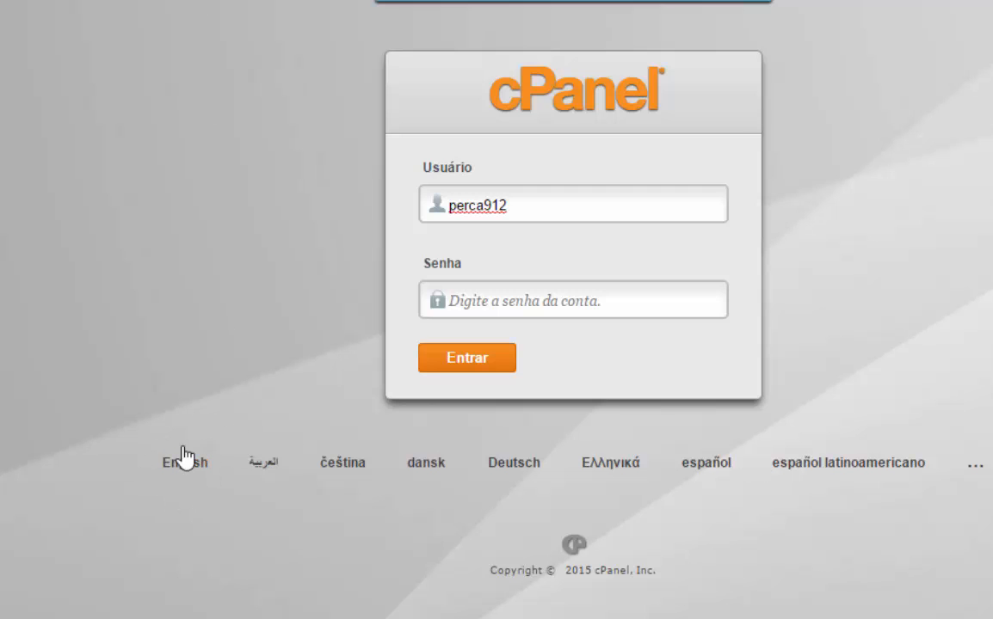
pyautogui.click(539, 213)
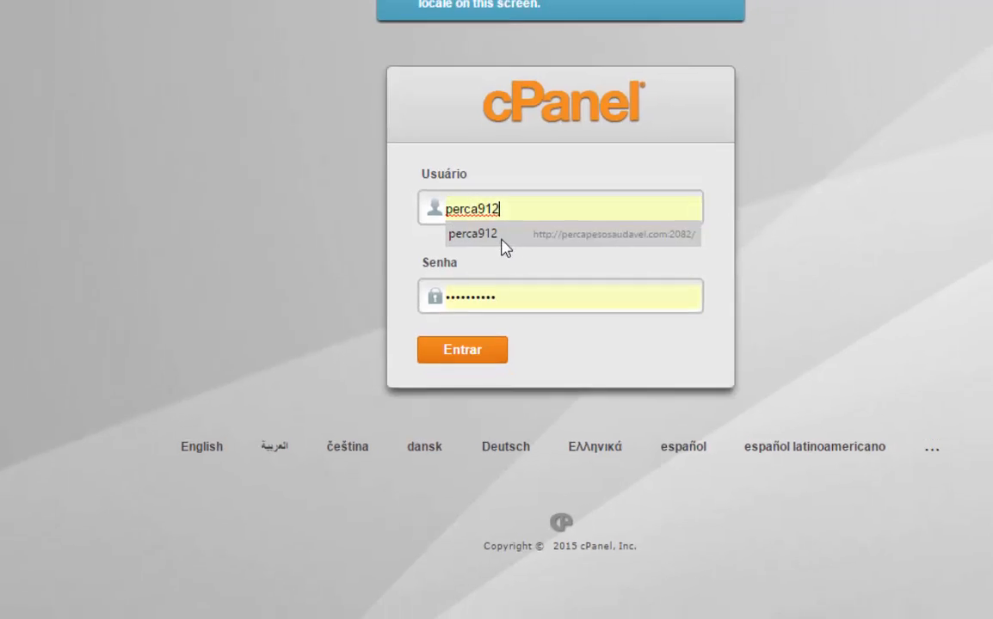
pyautogui.click(505, 248)
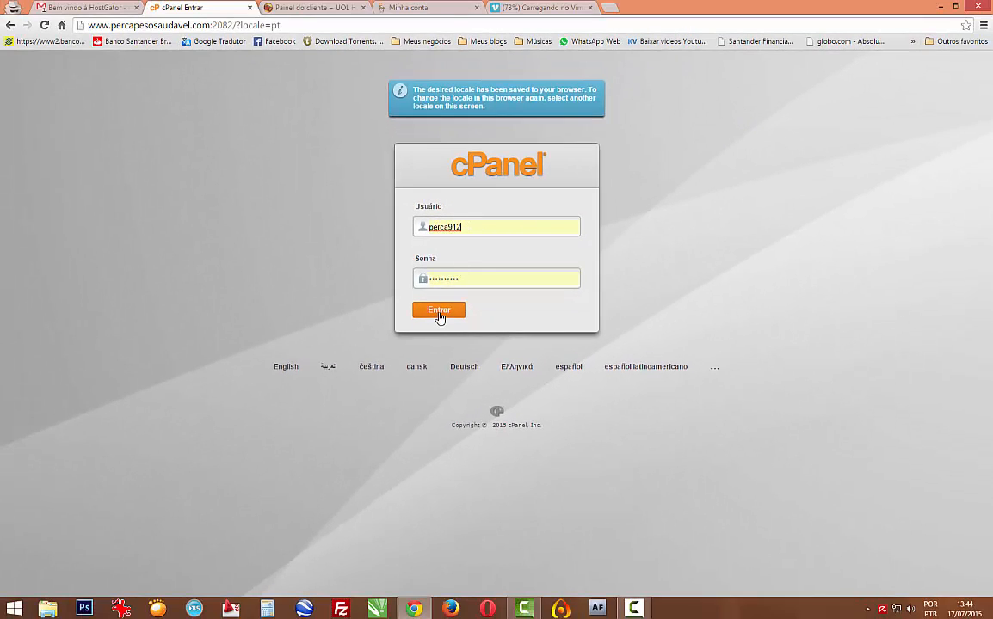
pyautogui.click(438, 312)
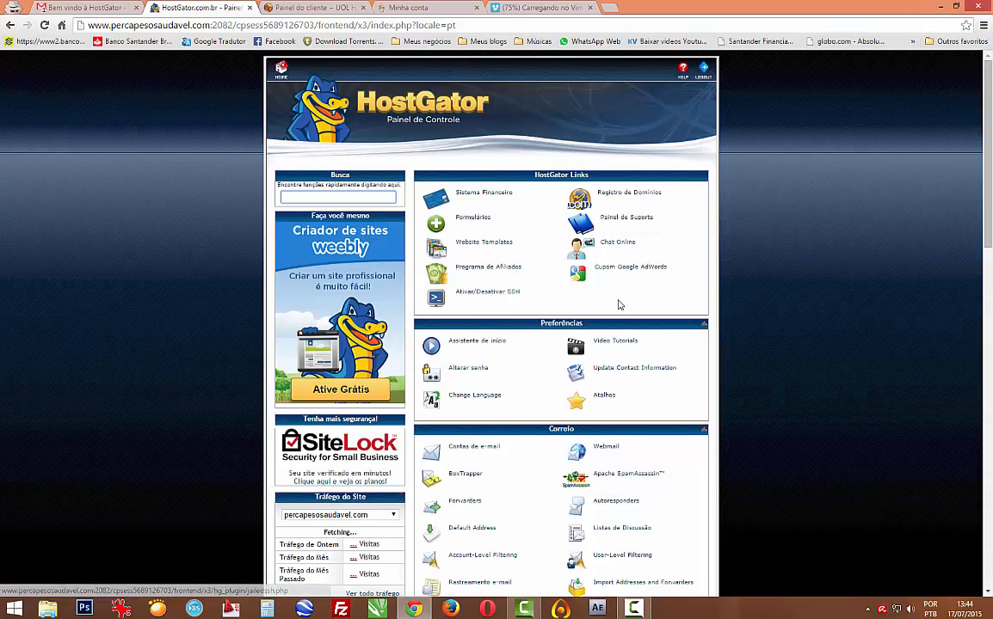
# Look over the whole cPanel home page, from HostGator Links down to the Avançado section
pyautogui.scroll(-12, 495, 281)
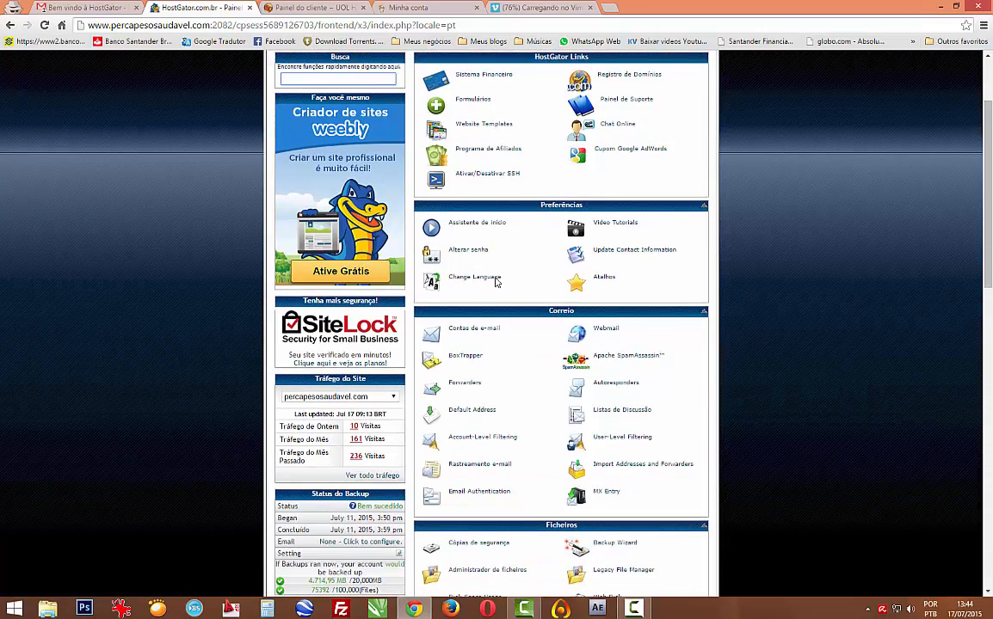
pyautogui.scroll(-3, 495, 277)
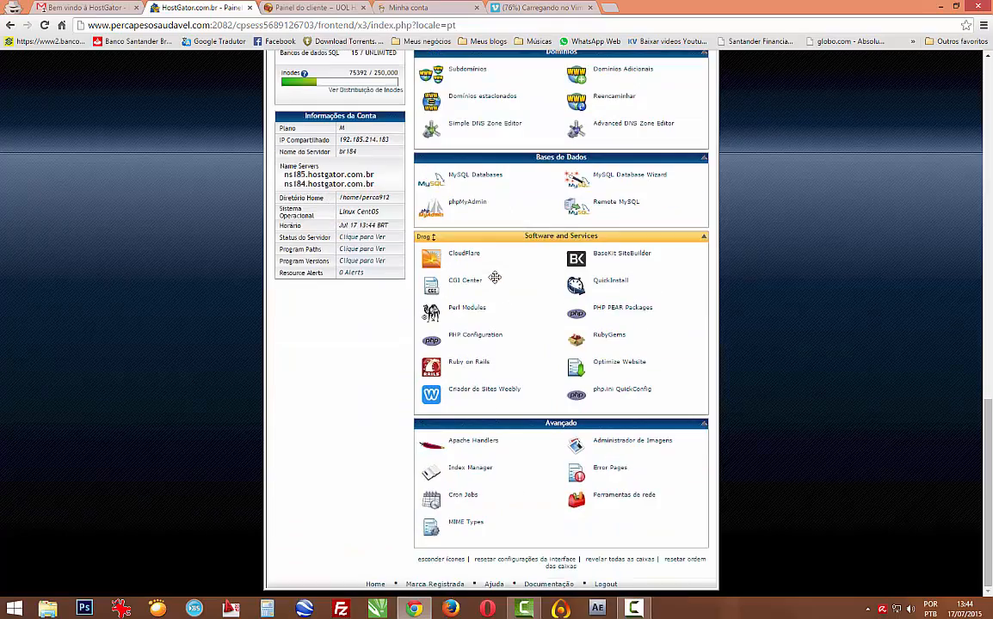
pyautogui.scroll(9, 495, 282)
pyautogui.scroll(3, 494, 281)
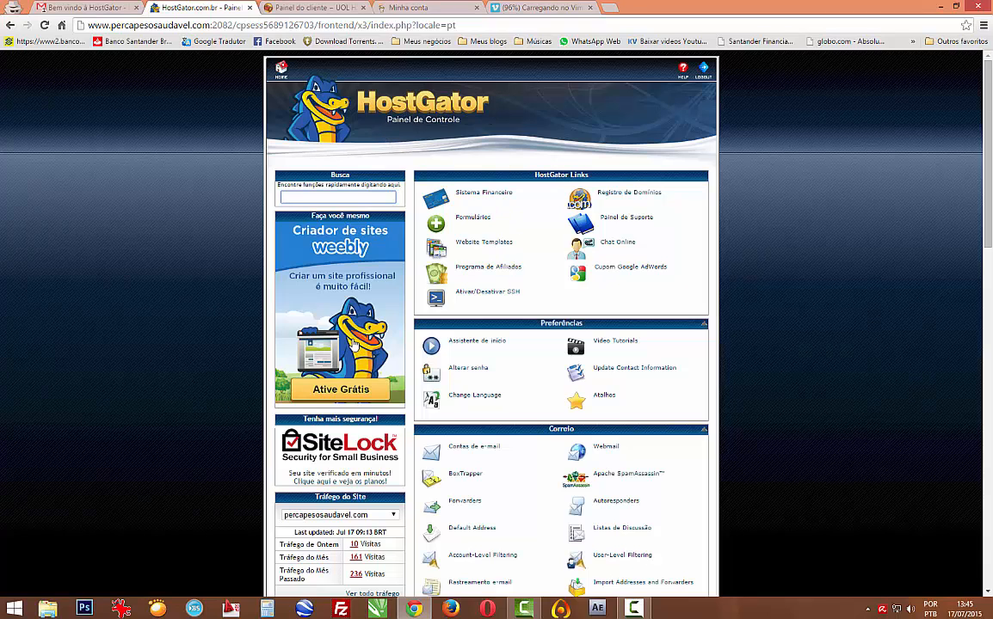
# Examine the hosted domains and subdomains offered in the Tráfego do Site domain list
pyautogui.scroll(-3, 527, 405)
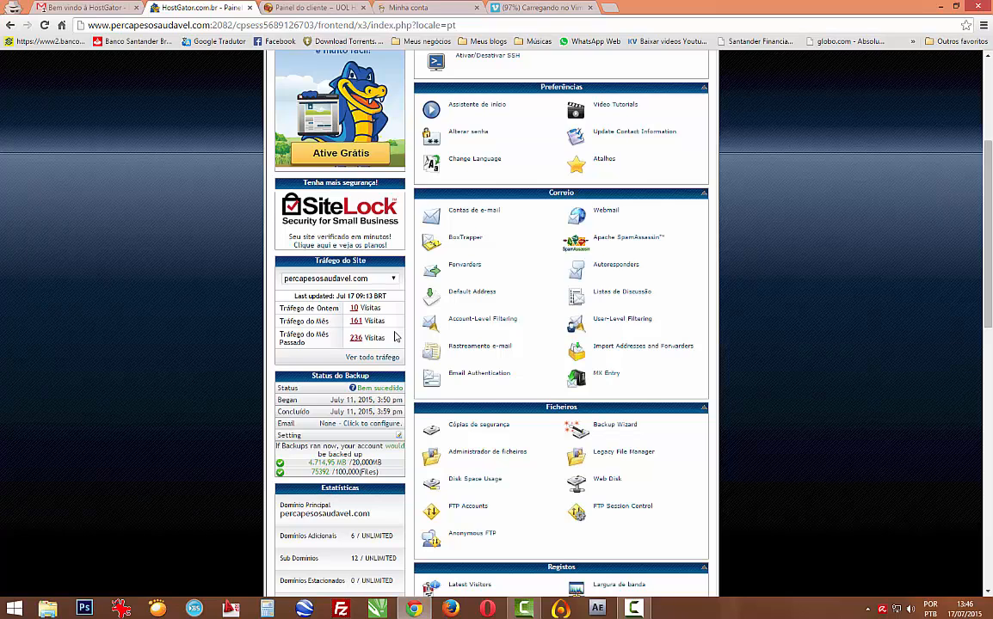
pyautogui.scroll(-1, 395, 338)
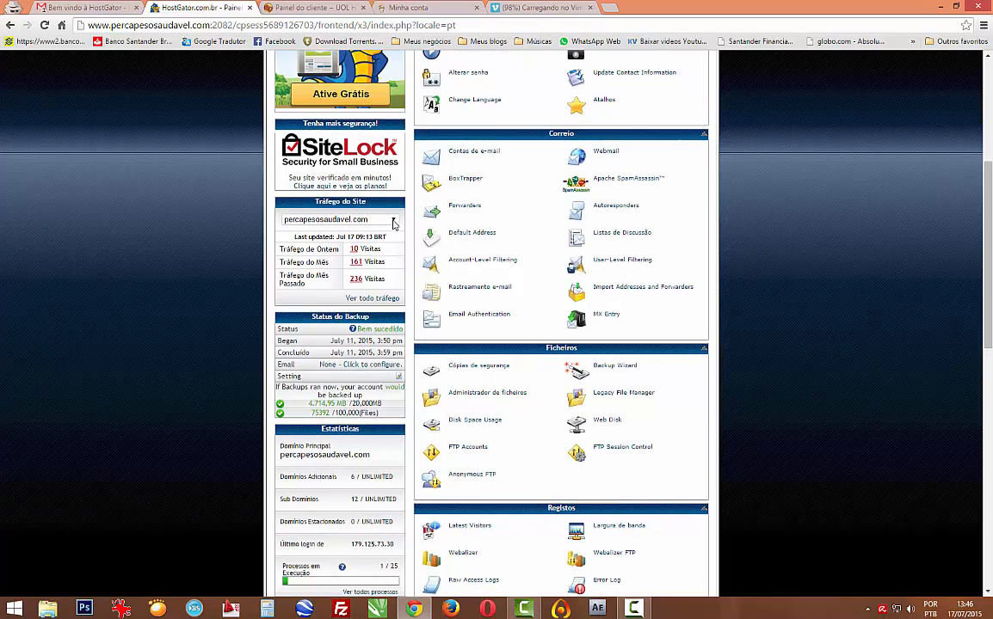
pyautogui.click(393, 221)
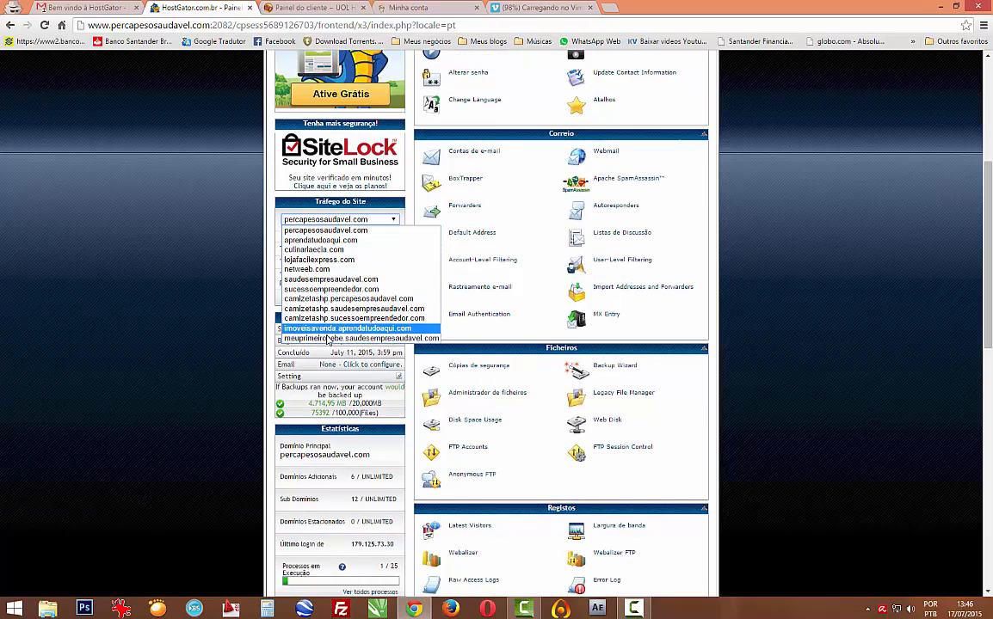
pyautogui.scroll(4, 245, 274)
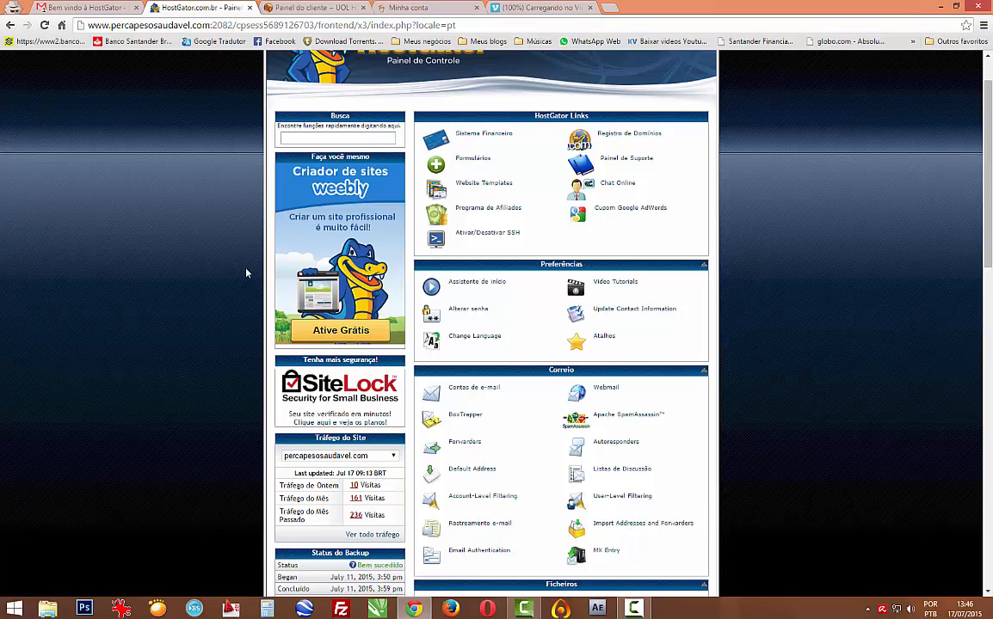
pyautogui.scroll(1, 790, 252)
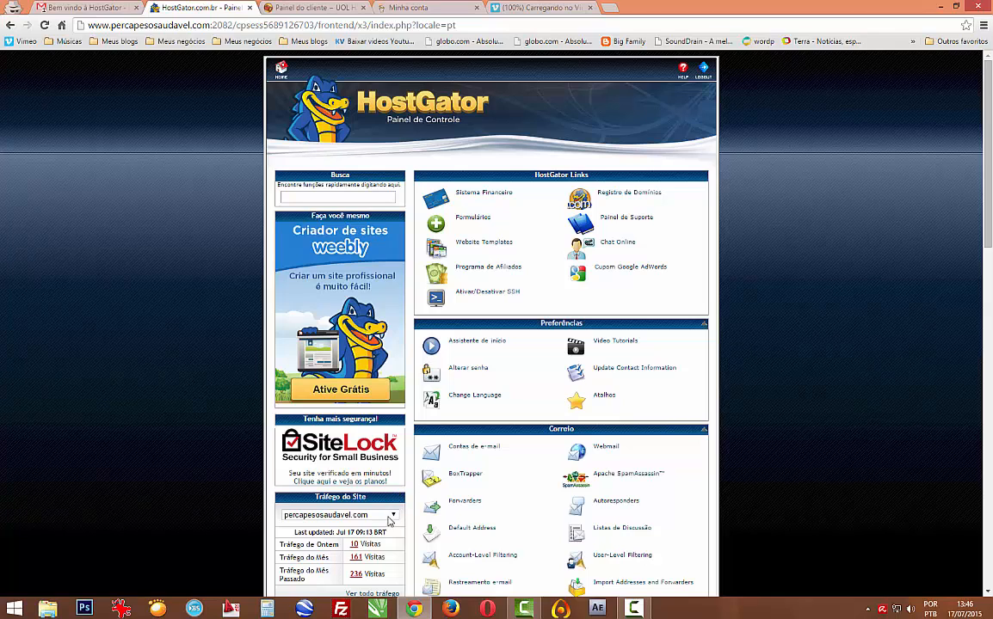
pyautogui.click(388, 516)
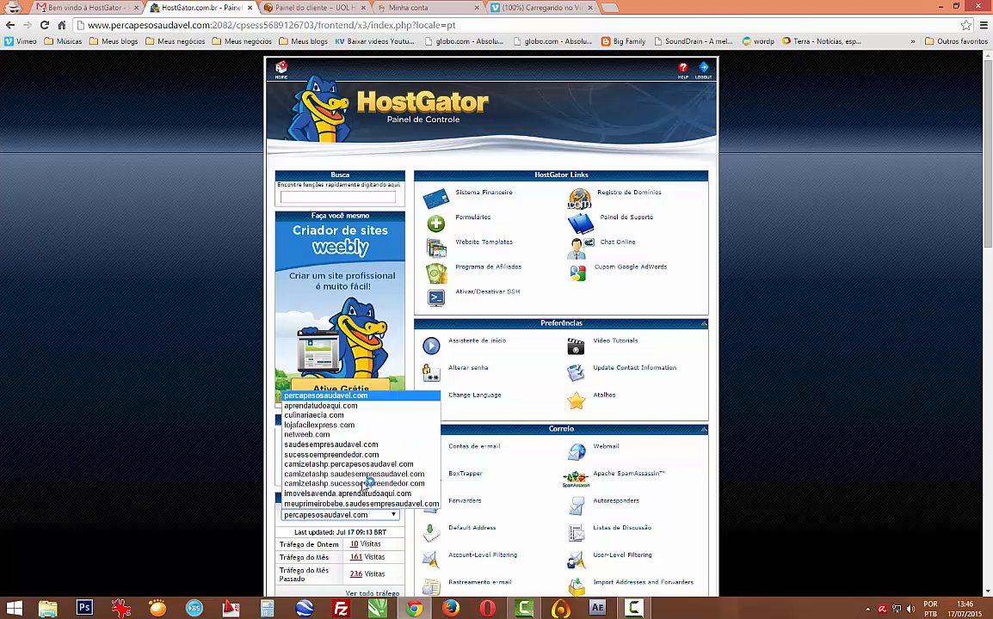
pyautogui.click(364, 420)
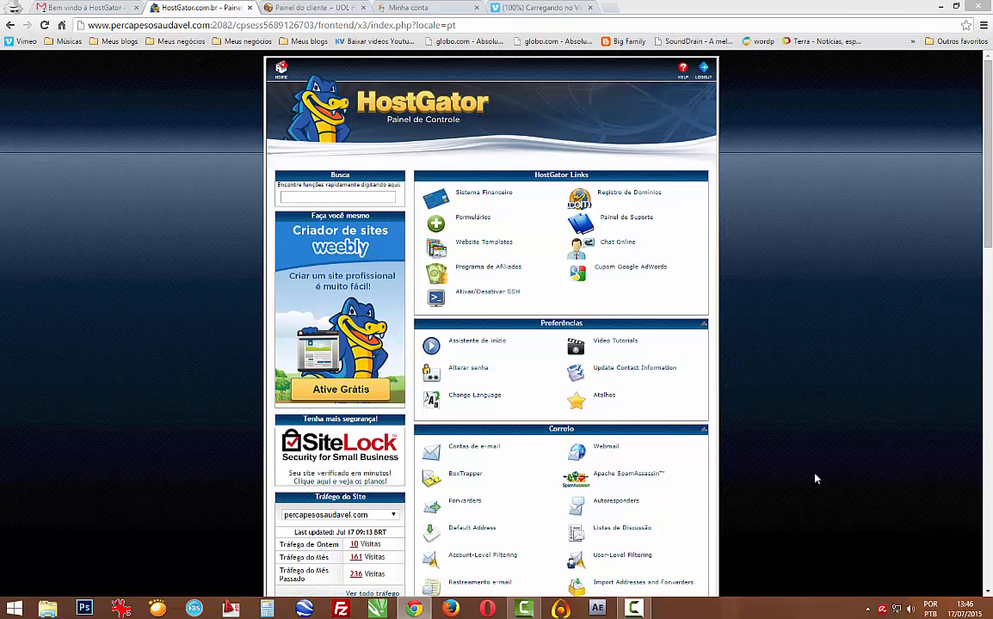
# Review the control panel's Estatísticas, Informações da Conta and Domínios sections
pyautogui.scroll(-2, 808, 471)
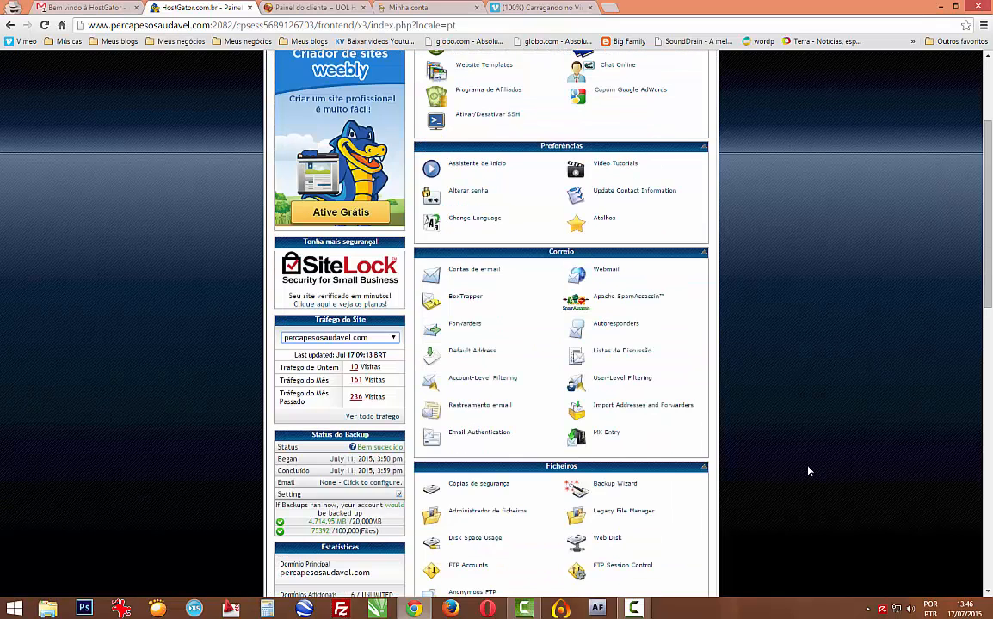
pyautogui.scroll(-2, 799, 448)
pyautogui.scroll(-2, 799, 448)
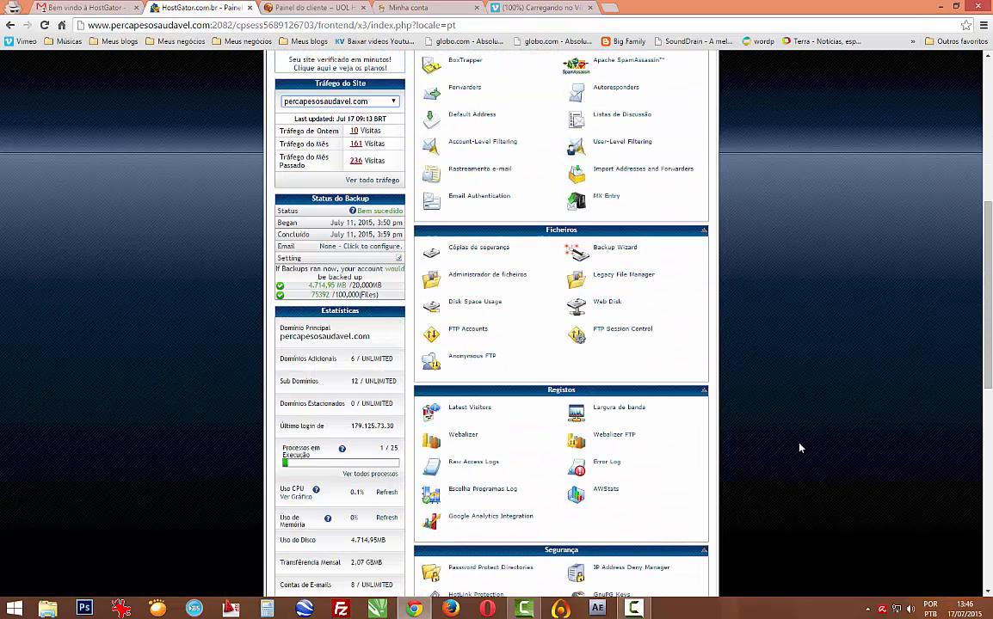
pyautogui.scroll(-4, 725, 421)
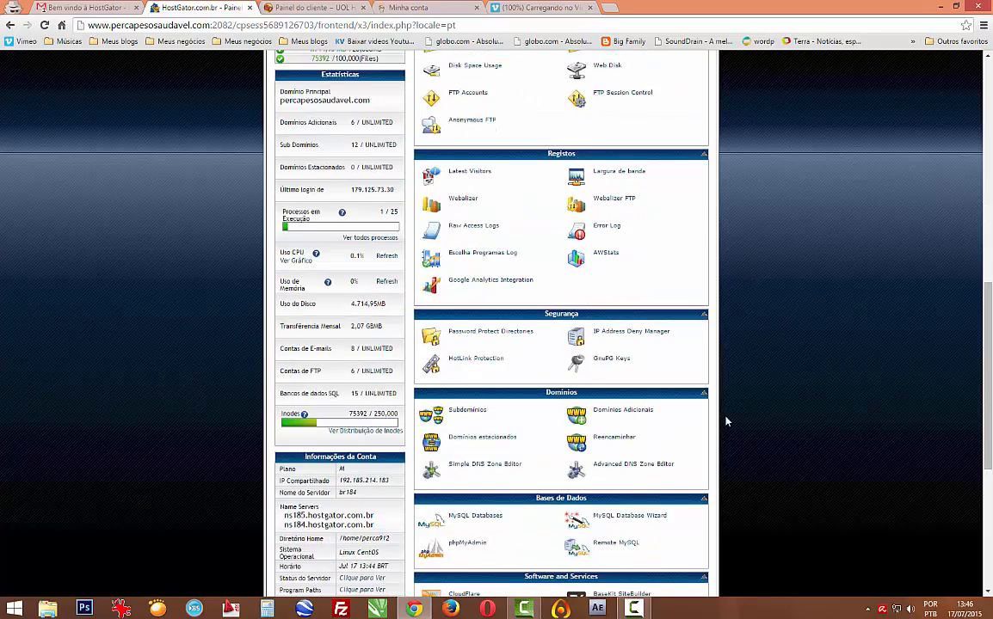
pyautogui.scroll(10, 858, 422)
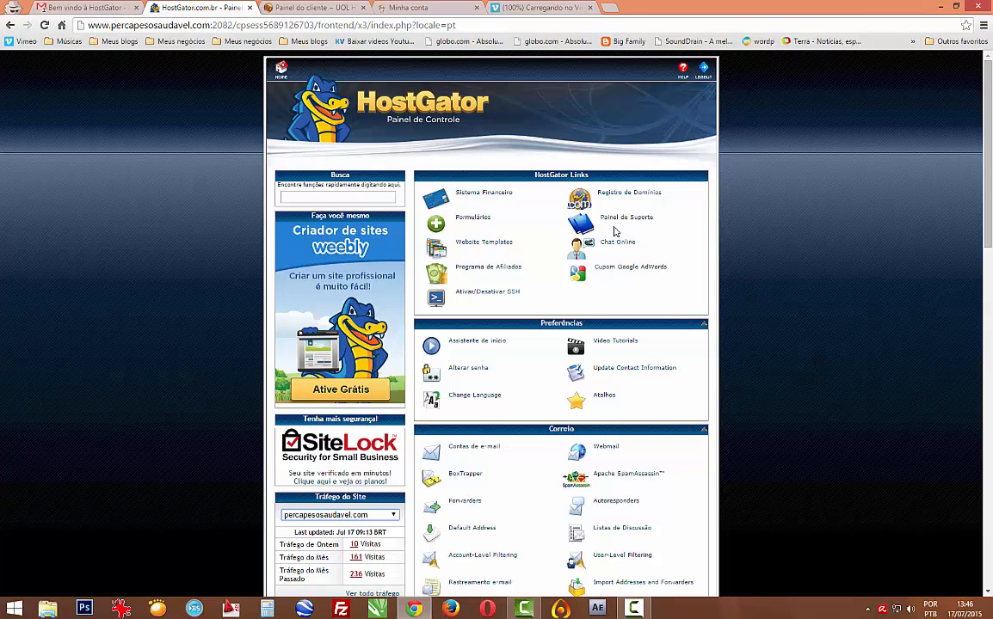
# View the domain registrar accounts at UOL Host and GoDaddy, then return to the UOL Host client panel
pyautogui.click(311, 8)
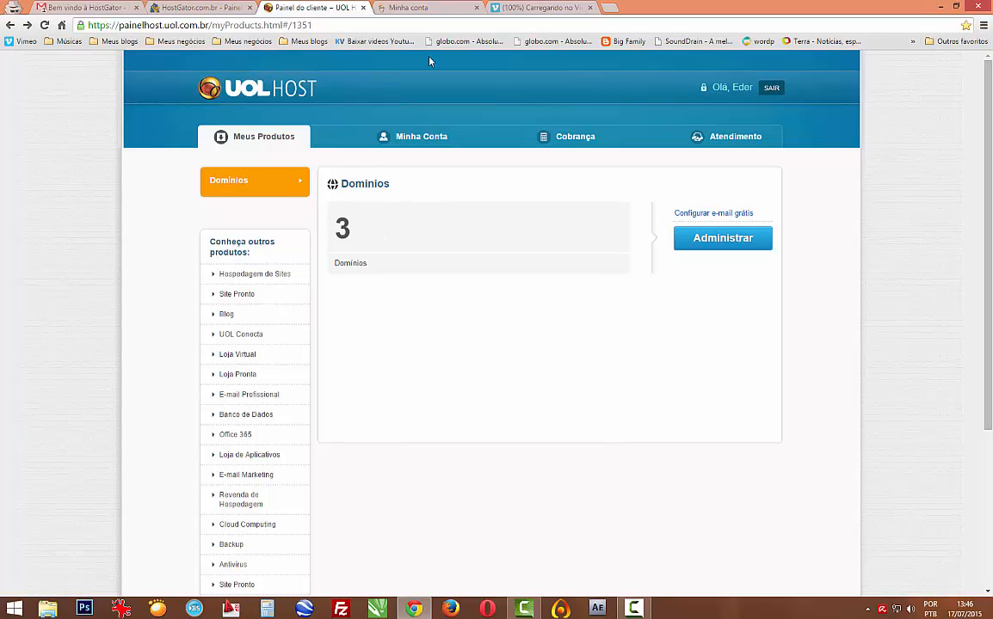
pyautogui.click(409, 7)
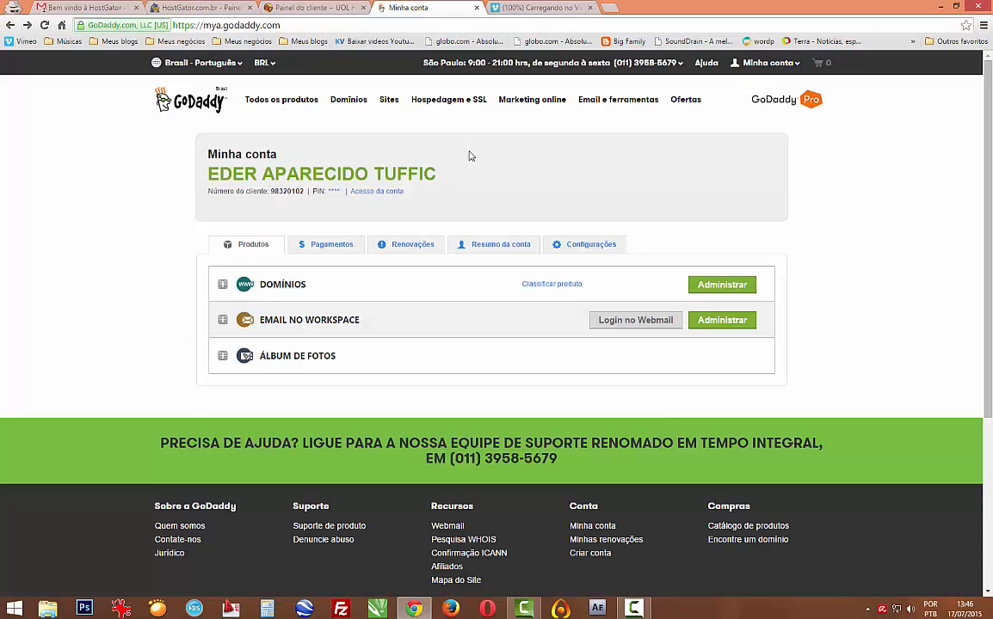
pyautogui.click(275, 6)
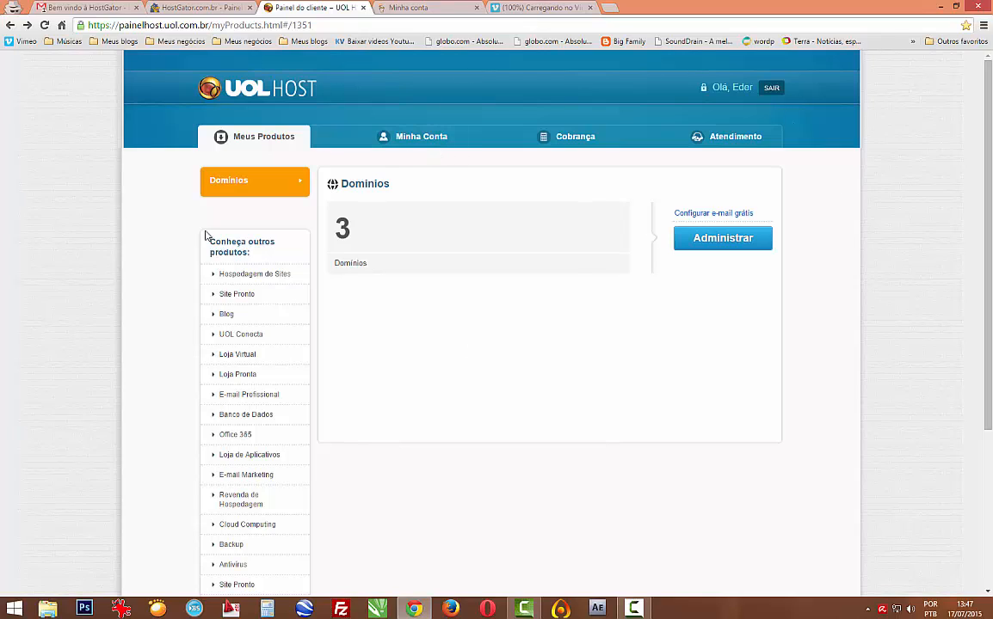
# Open the DNS zone of sucessoempreendedor.com from the domain administration and expand its NS entries
pyautogui.click(239, 190)
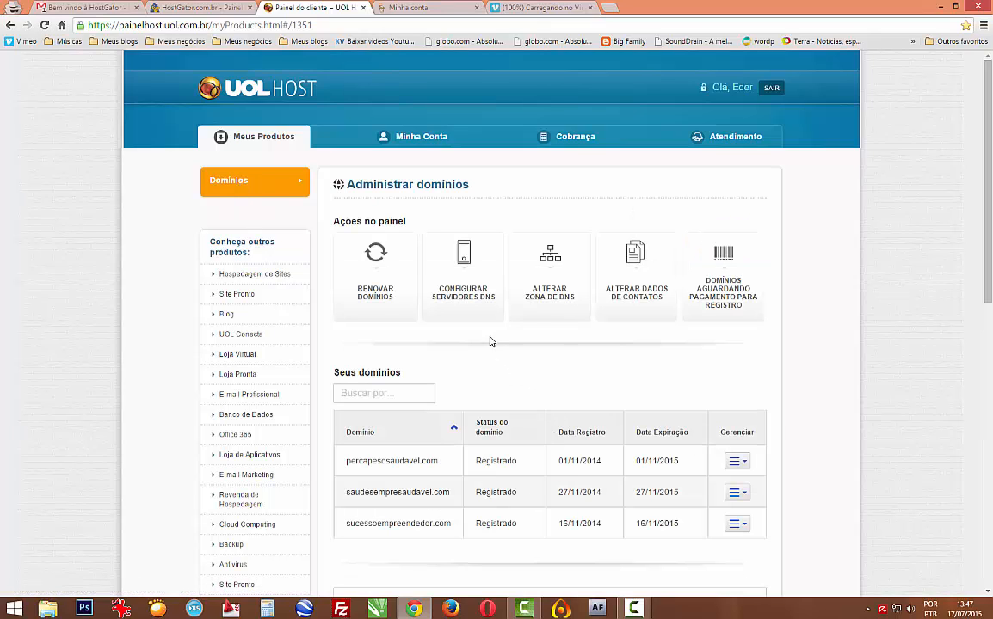
pyautogui.click(545, 305)
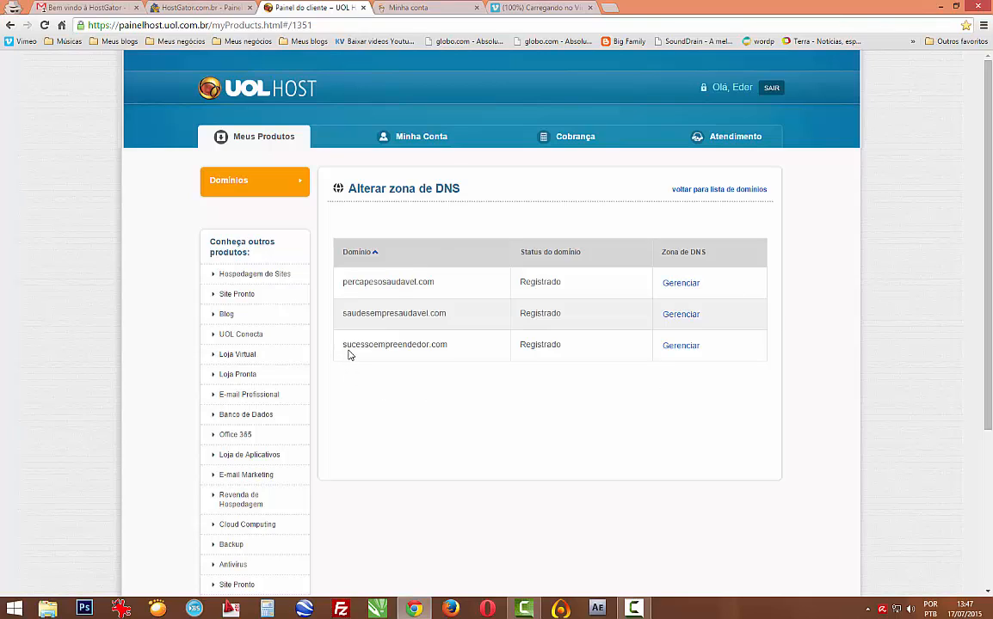
pyautogui.click(686, 348)
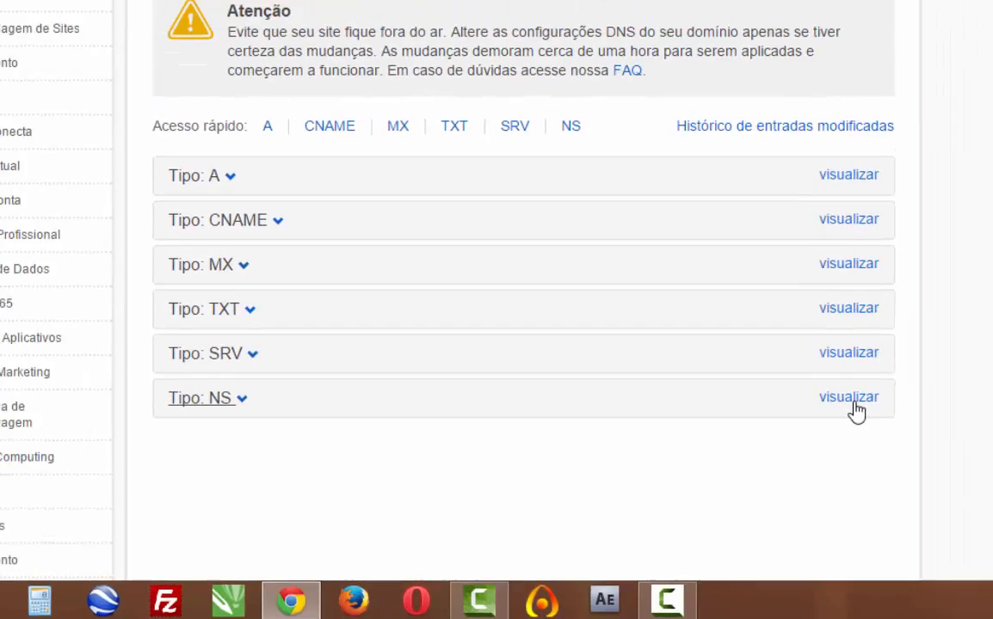
pyautogui.click(855, 404)
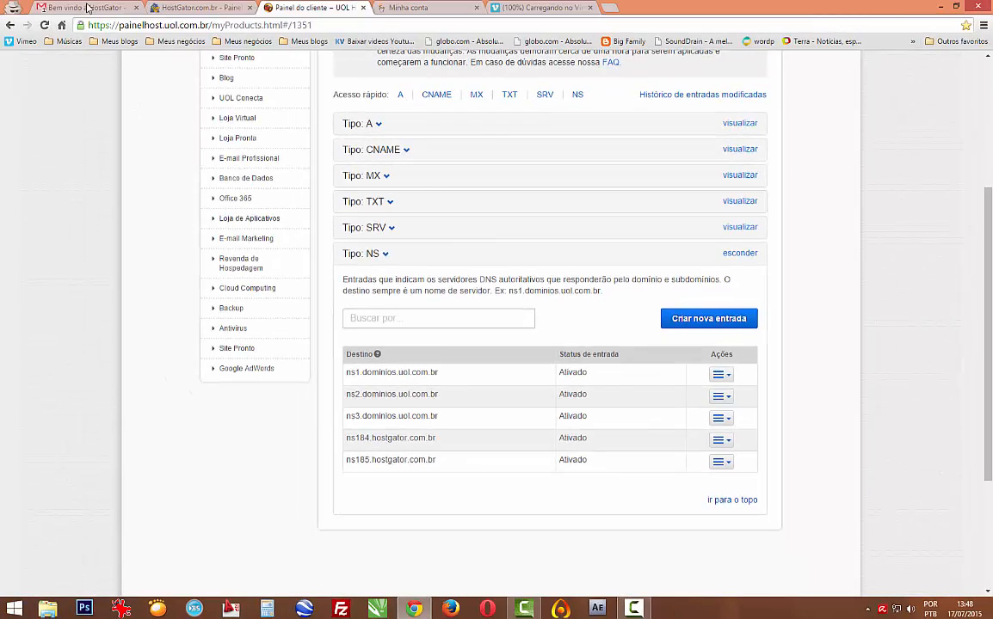
# Check the two HostGator nameservers in the welcome email and return to the UOL Host NS entries
pyautogui.click(89, 8)
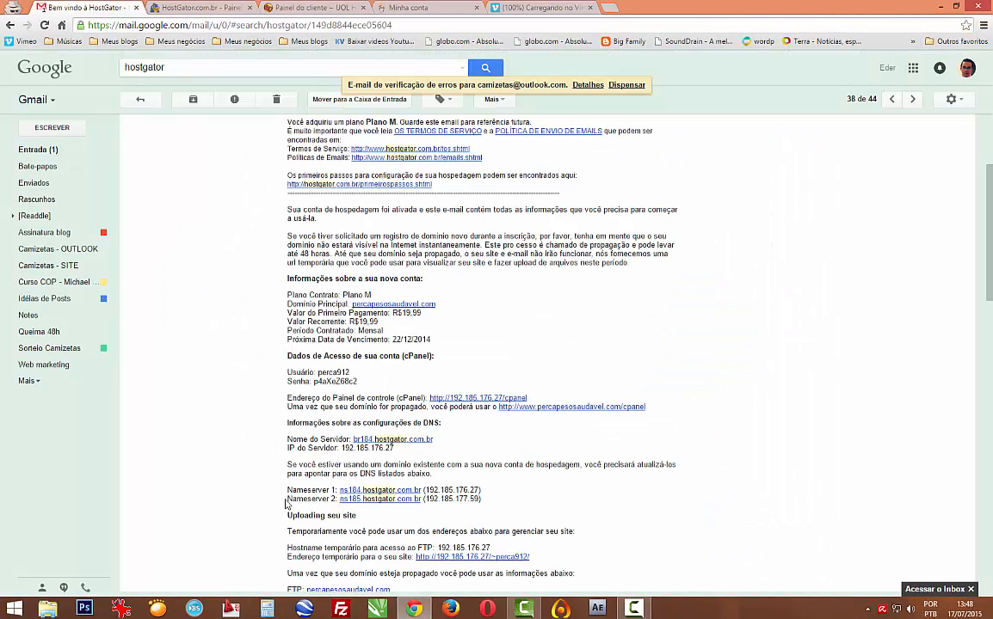
pyautogui.click(207, 8)
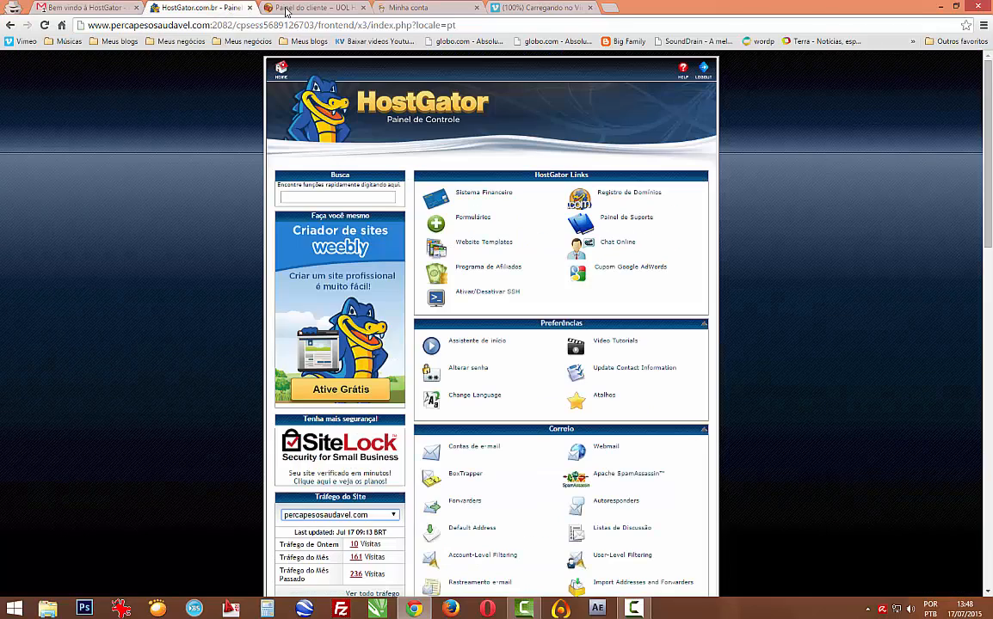
pyautogui.click(305, 8)
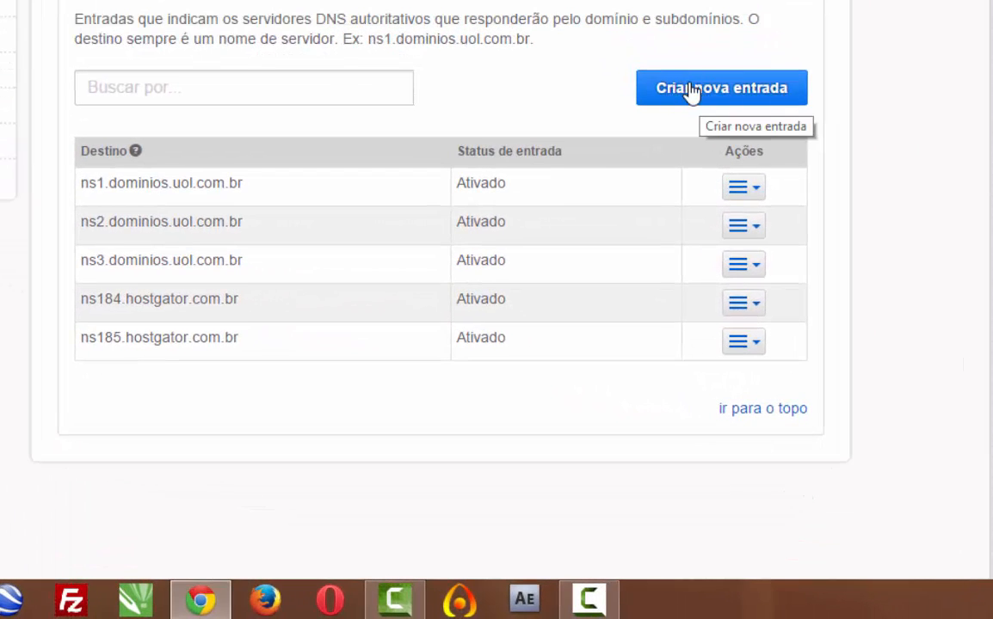
# Start a new NS entry in the DNS zone with the destination ns184.hostgator.com.br, copied from the existing entry
pyautogui.click(691, 92)
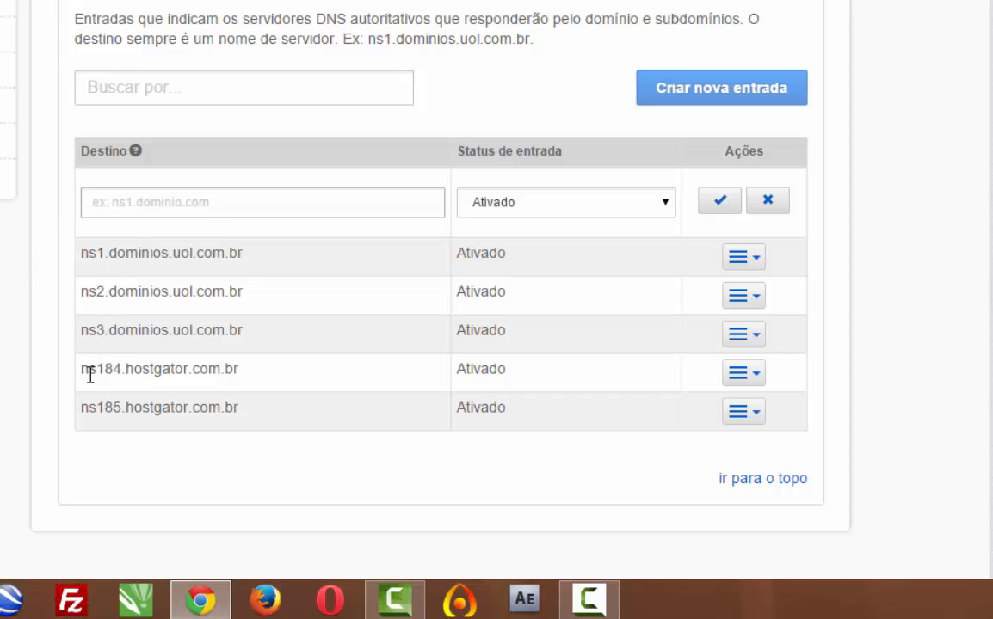
pyautogui.moveTo(80, 372); pyautogui.dragTo(248, 374)
pyautogui.hotkey('ctrl', 'c')
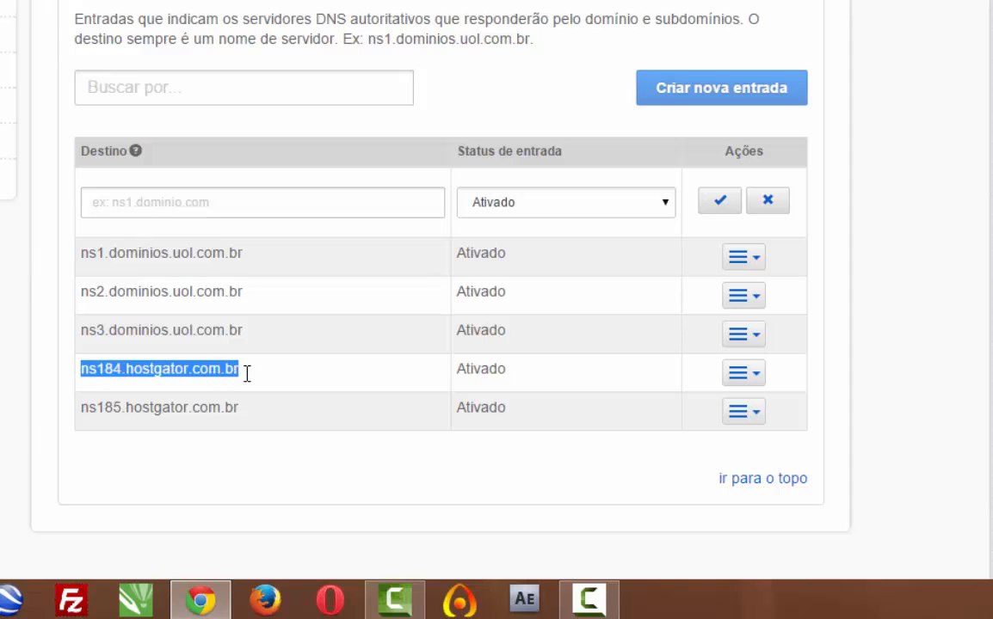
pyautogui.click(167, 199)
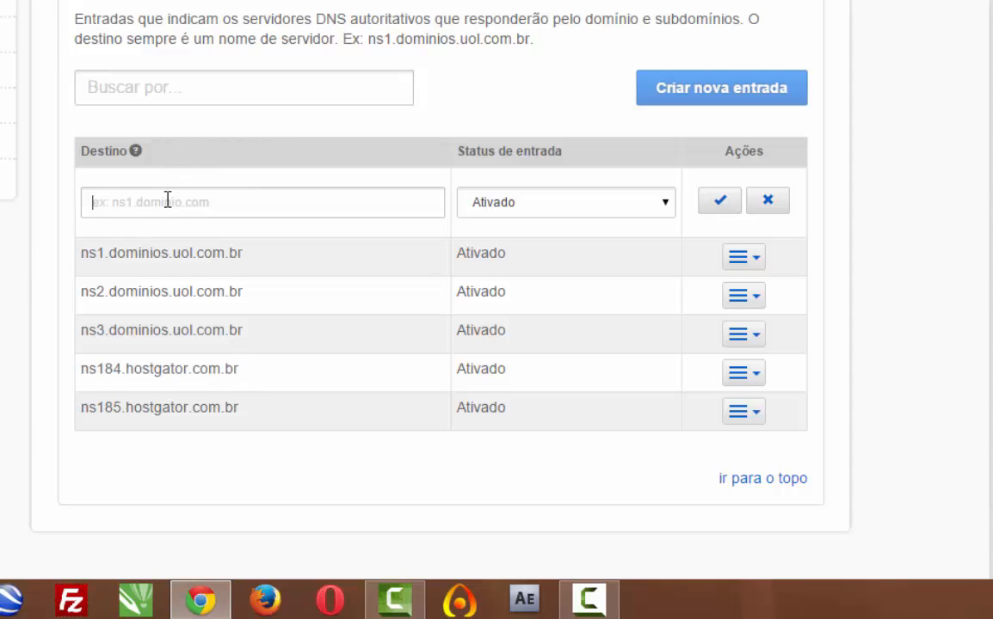
pyautogui.hotkey('ctrl', 'v')
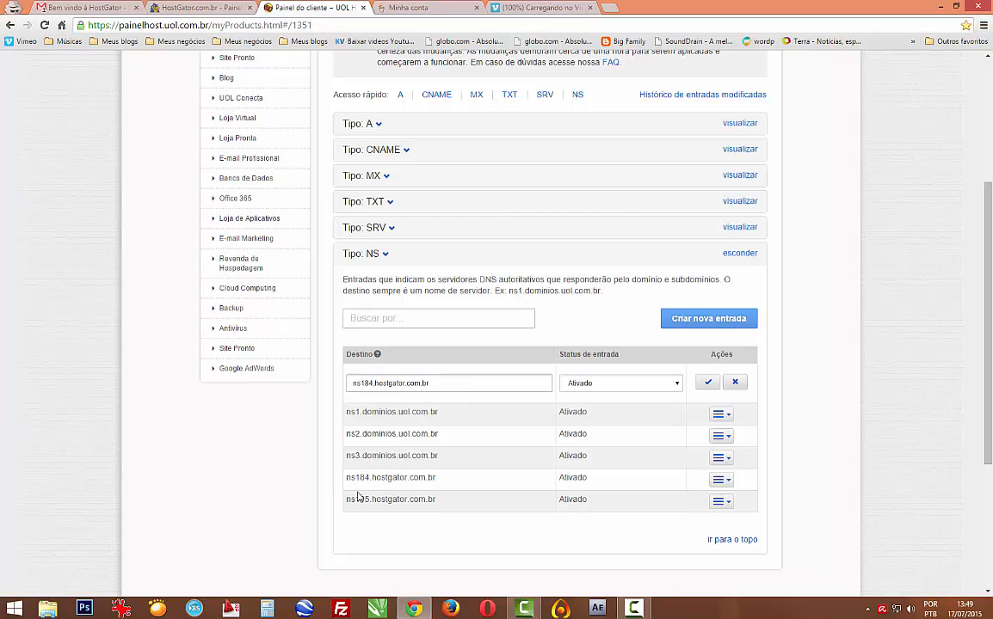
# Switch to the GoDaddy account, open the details of lojafacilexpress.com from the domain manager and dismiss the upgrade offers
pyautogui.click(404, 9)
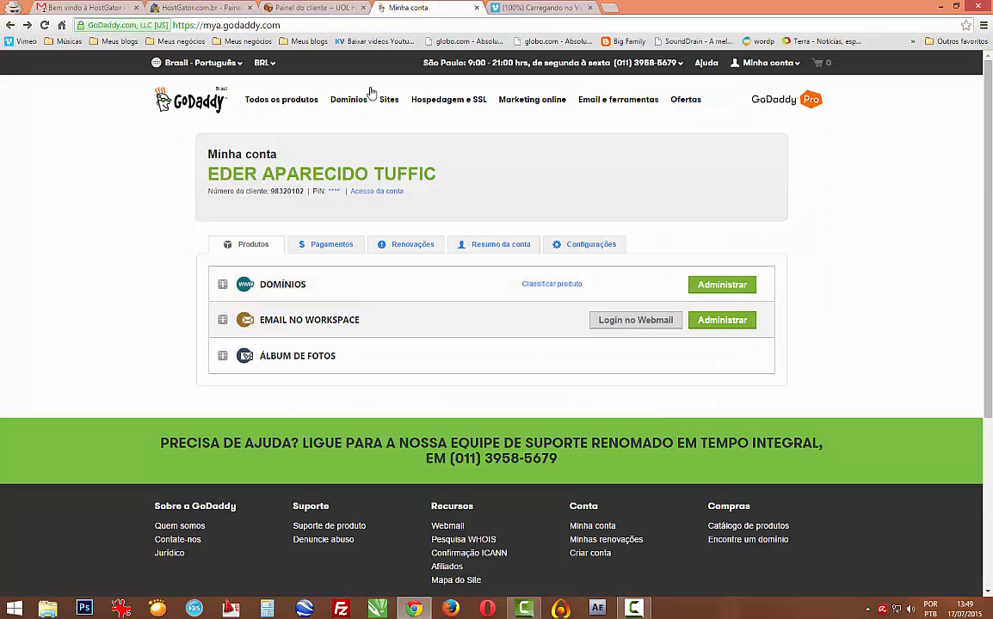
pyautogui.click(721, 287)
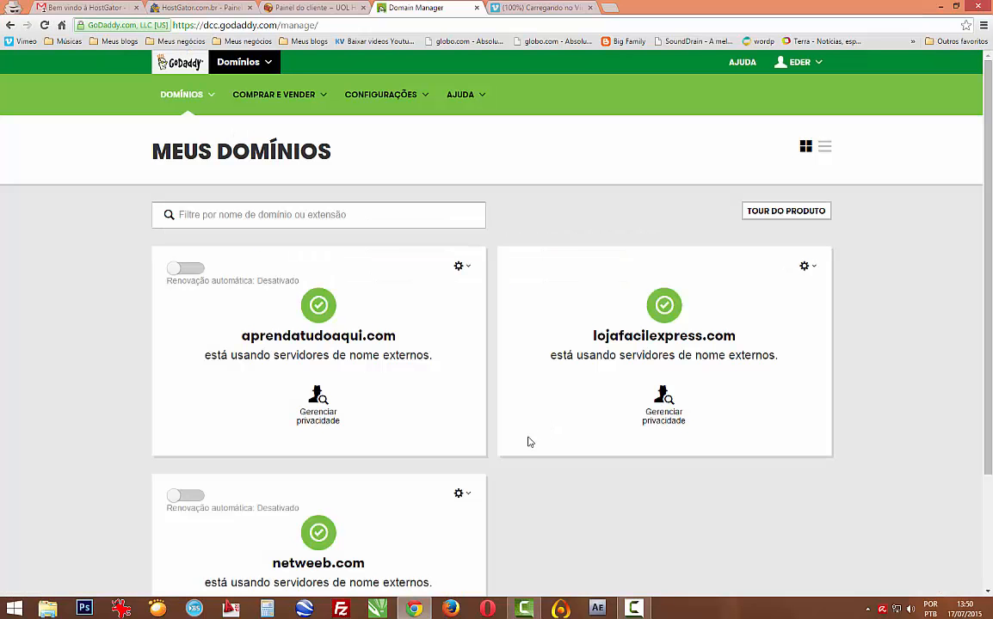
pyautogui.scroll(-2, 465, 406)
pyautogui.scroll(2, 362, 291)
pyautogui.click(667, 421)
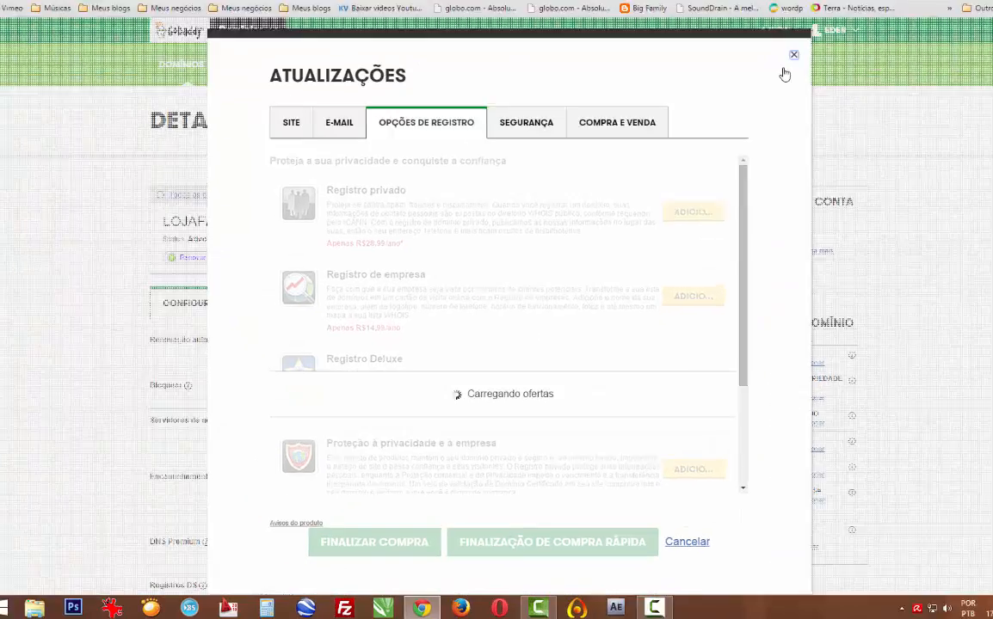
pyautogui.click(766, 89)
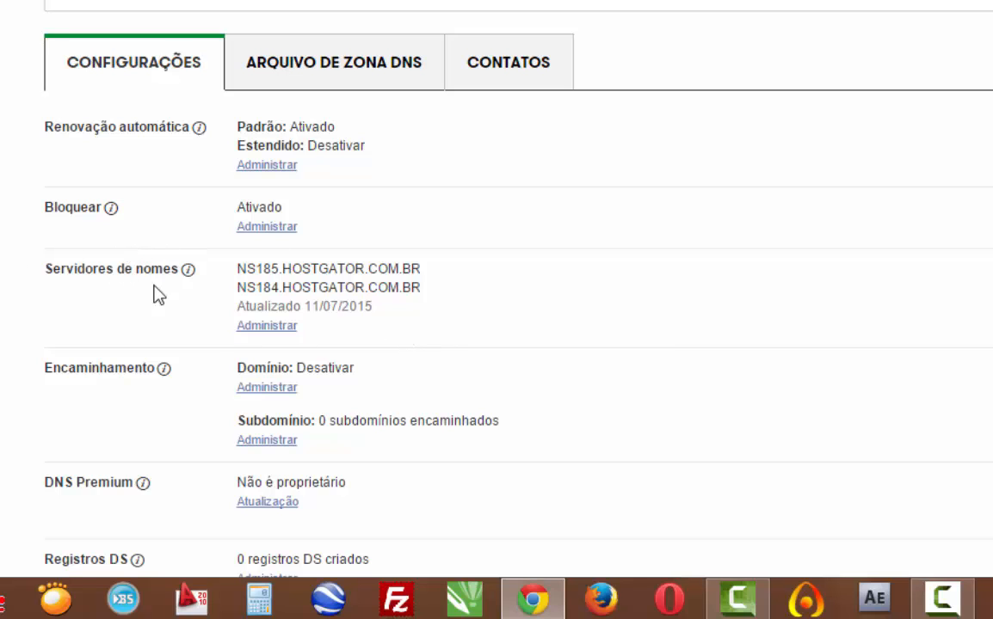
# Open the nameserver settings of lojafacilexpress.com and compare the Padrão and Personalizar configuration types, leaving Personalizar selected
pyautogui.click(271, 331)
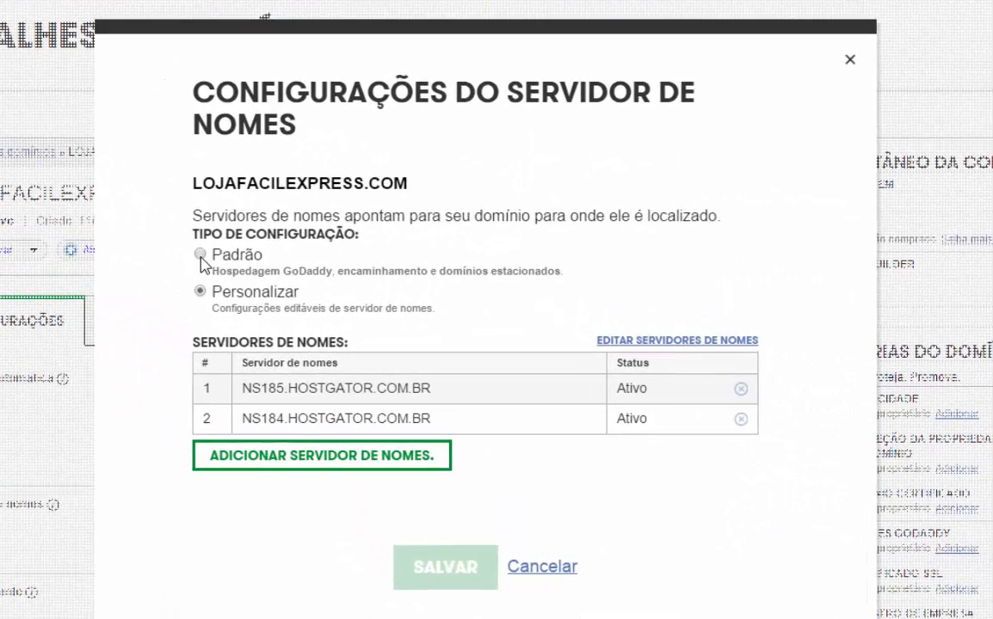
pyautogui.click(201, 254)
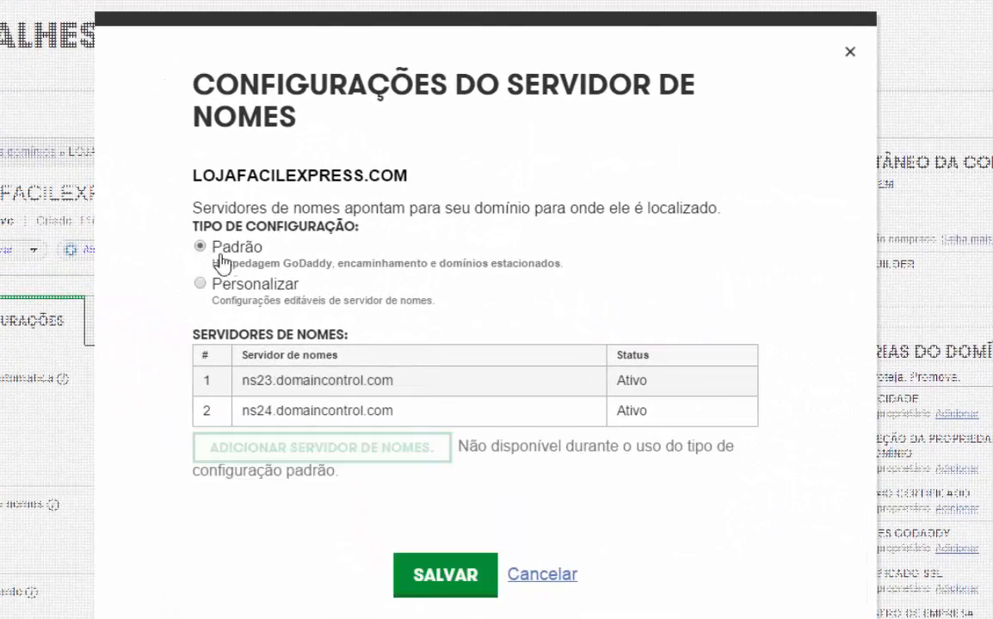
pyautogui.click(199, 287)
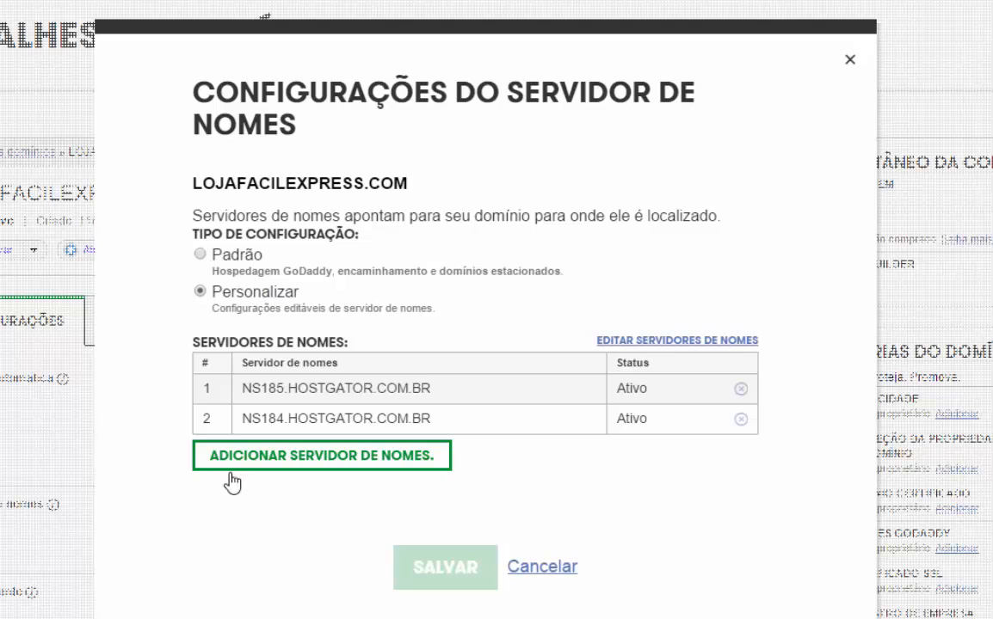
# Open the form for adding a custom nameserver, then cancel both it and the nameserver settings
pyautogui.click(302, 470)
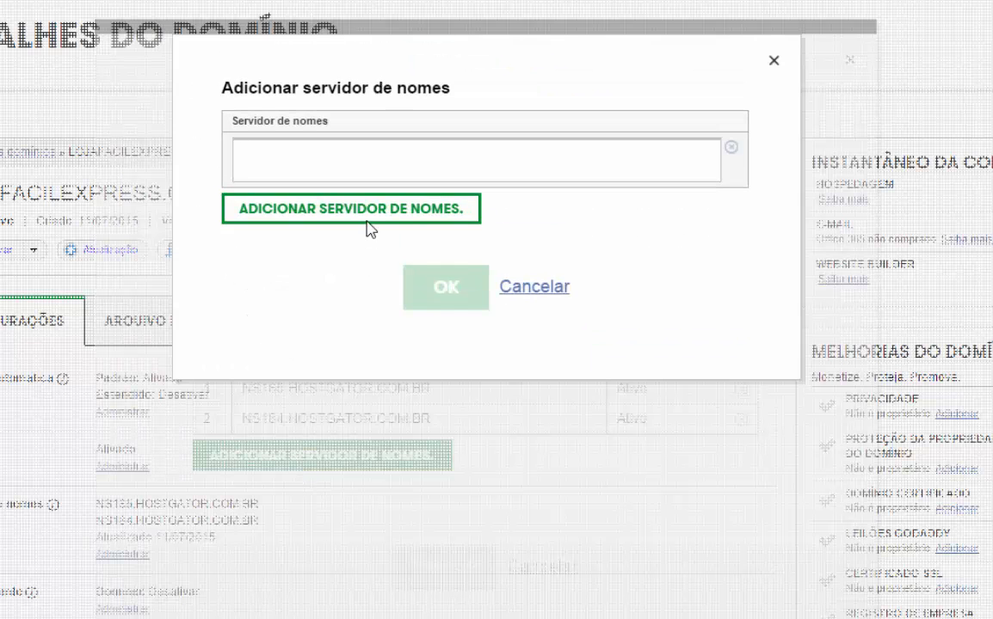
pyautogui.click(297, 161)
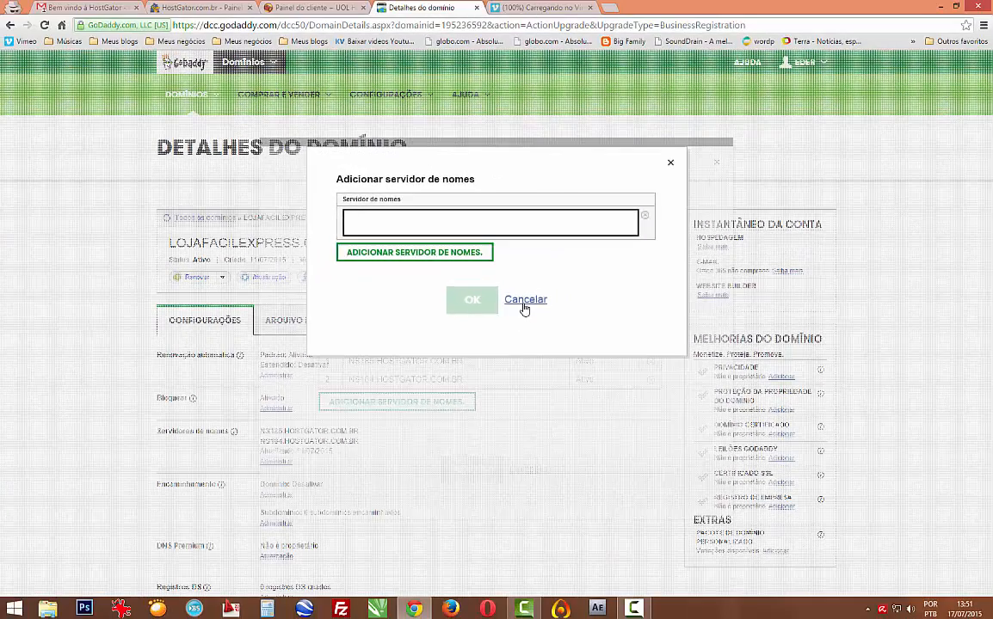
pyautogui.click(506, 299)
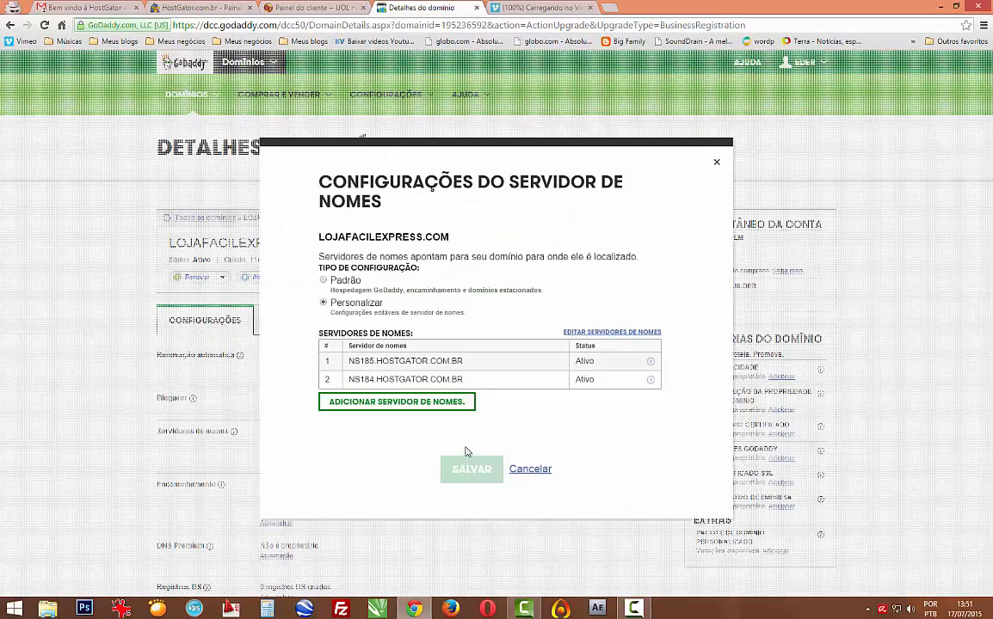
pyautogui.click(528, 469)
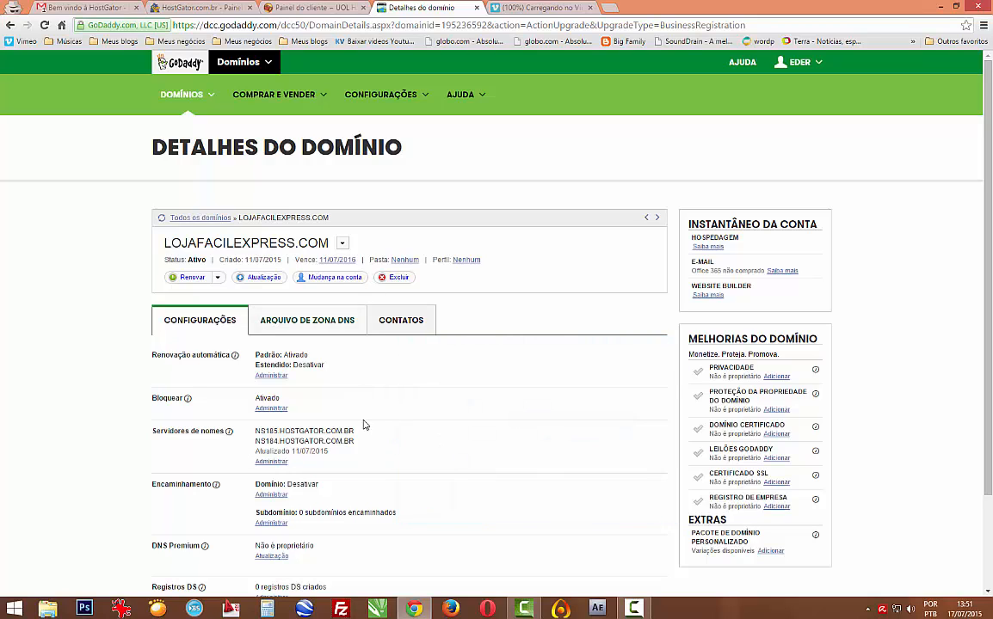
# Revisit the UOL Host DNS zone of sucessoempreendedor.com and check the nameserver details in the HostGator welcome email
pyautogui.click(206, 7)
pyautogui.click(305, 8)
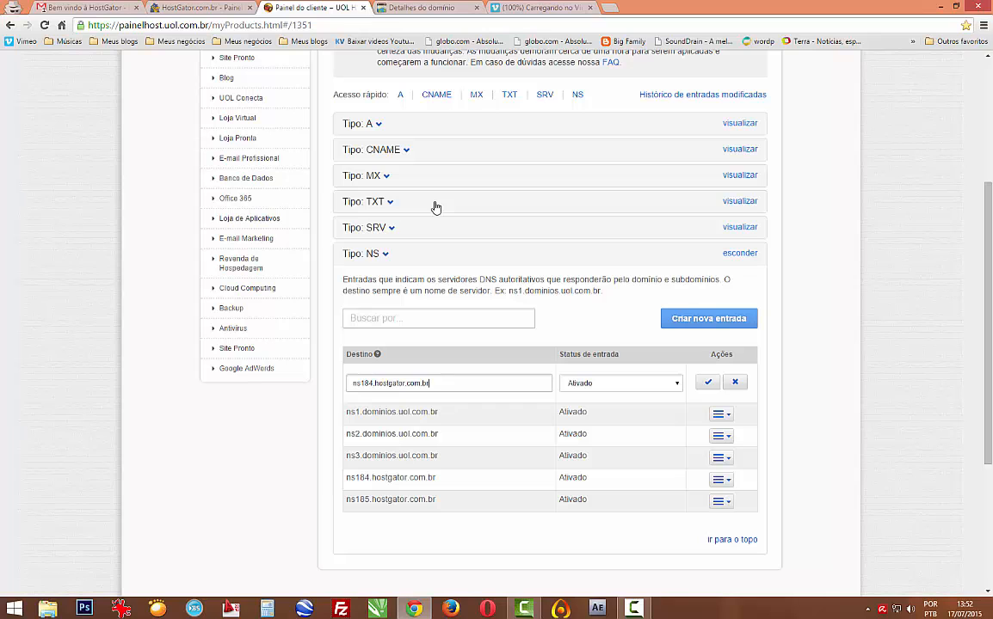
pyautogui.scroll(2, 436, 207)
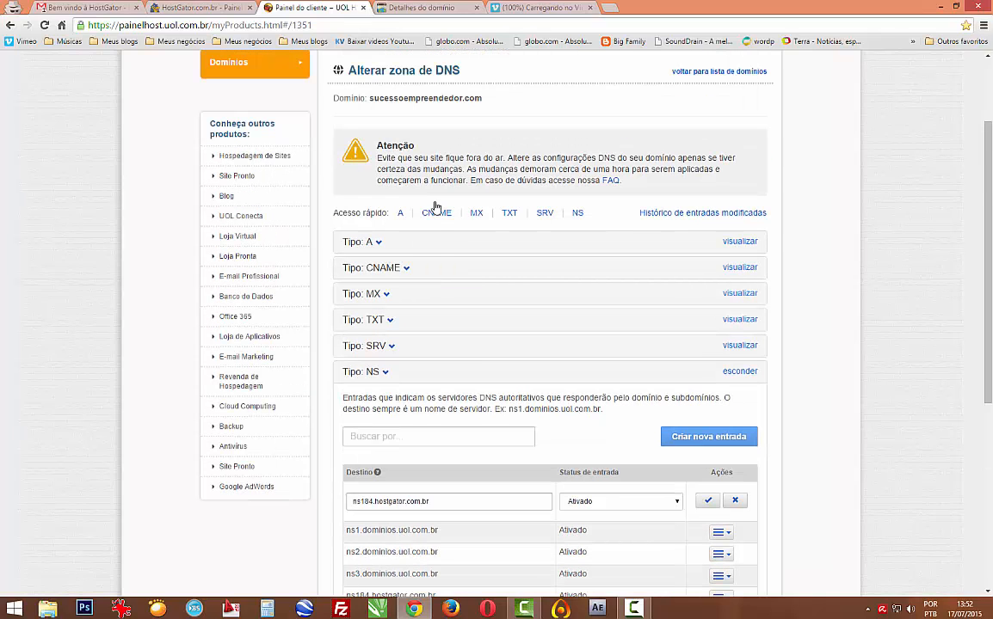
pyautogui.scroll(2, 435, 282)
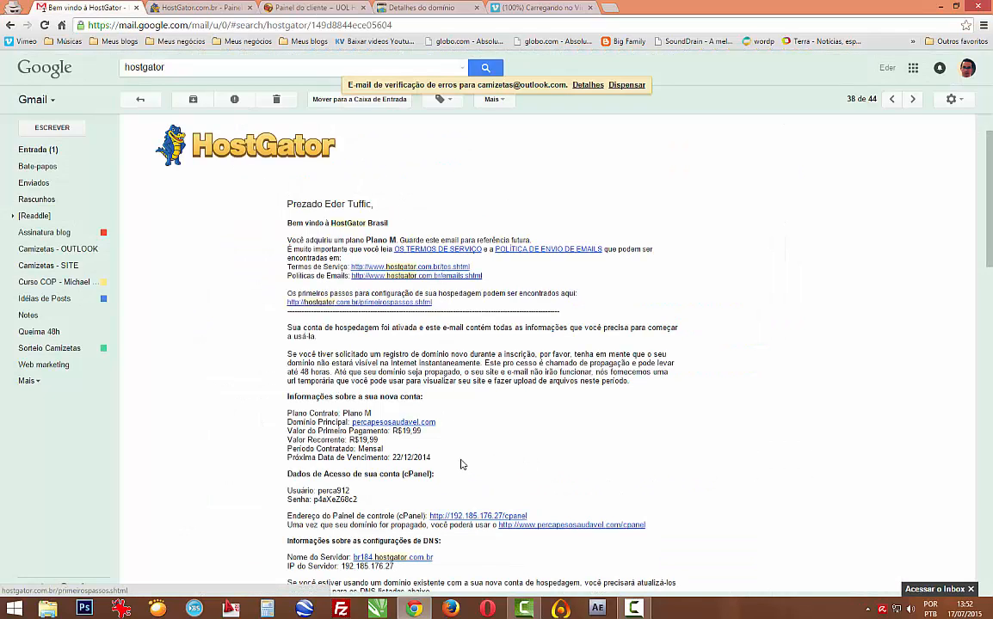
pyautogui.scroll(-1, 461, 464)
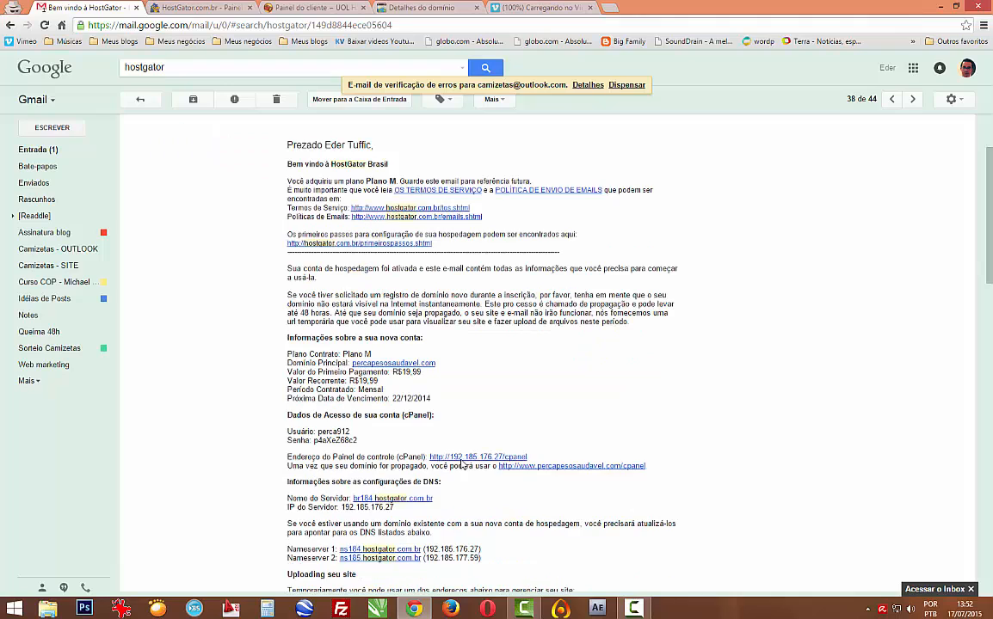
pyautogui.scroll(-2, 508, 467)
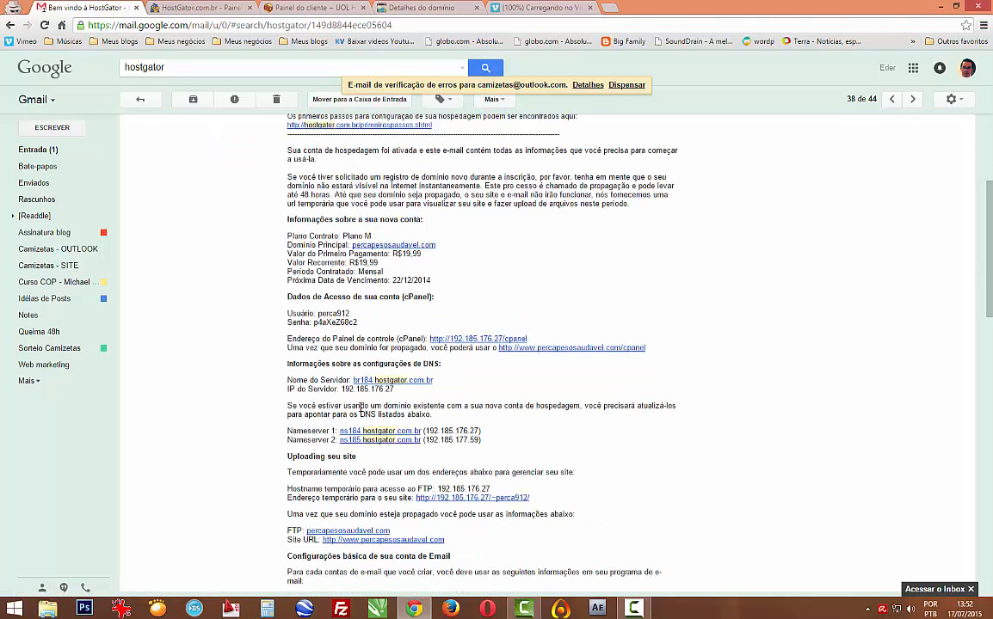